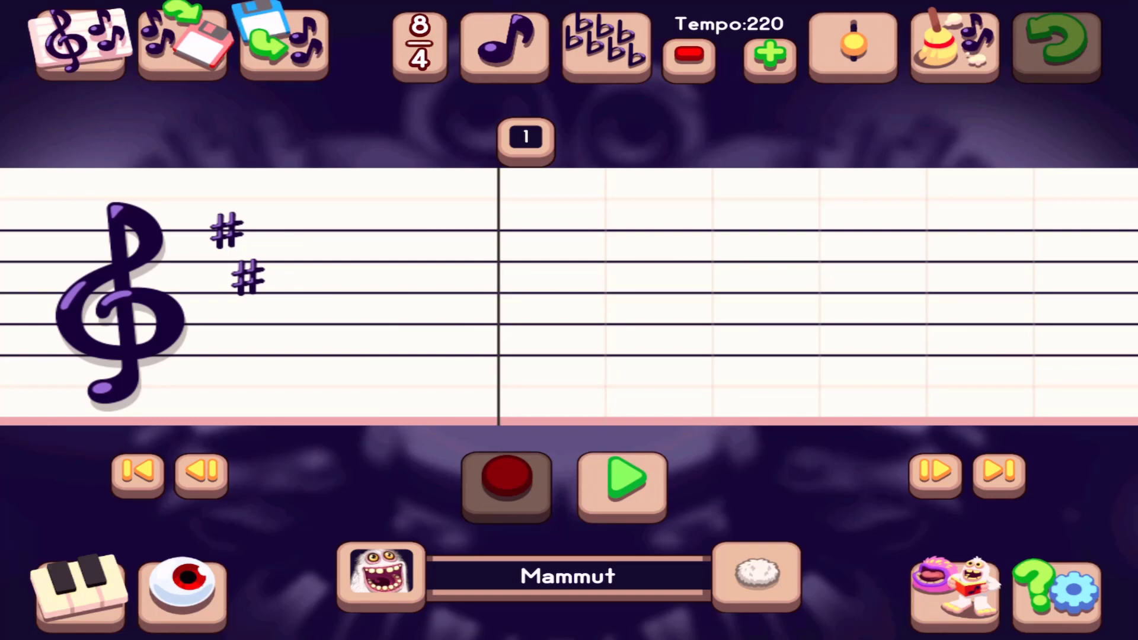
Show page 2 of the Şarkı Seç saved-songs list with Bitki Adası loaded
drag(623, 294, 587, 294)
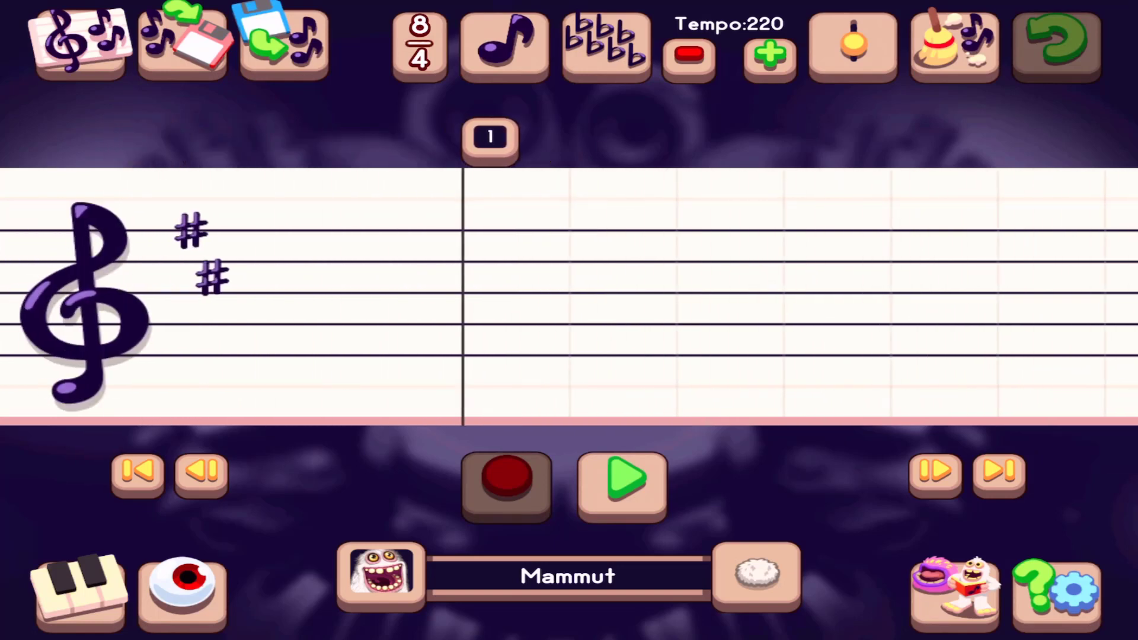
click(854, 45)
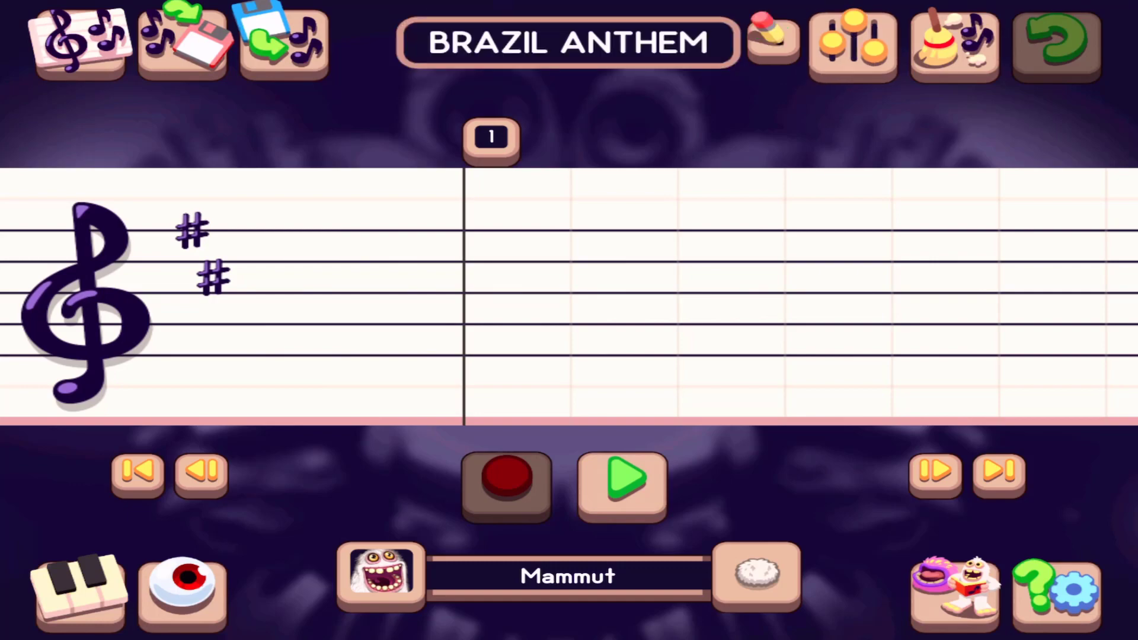
click(80, 40)
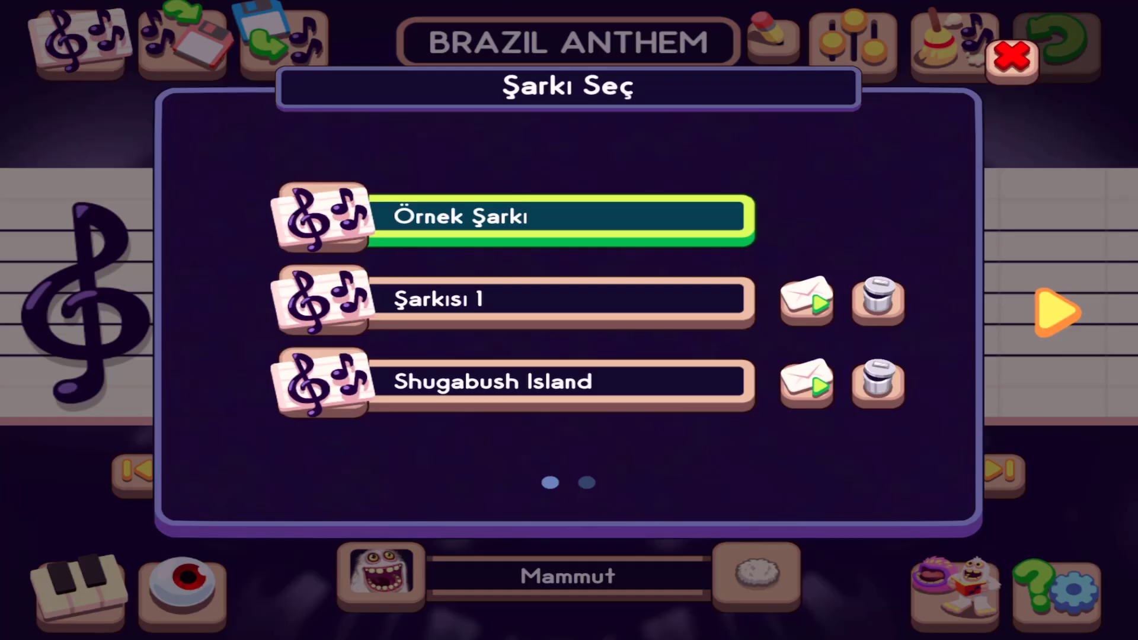
click(1058, 312)
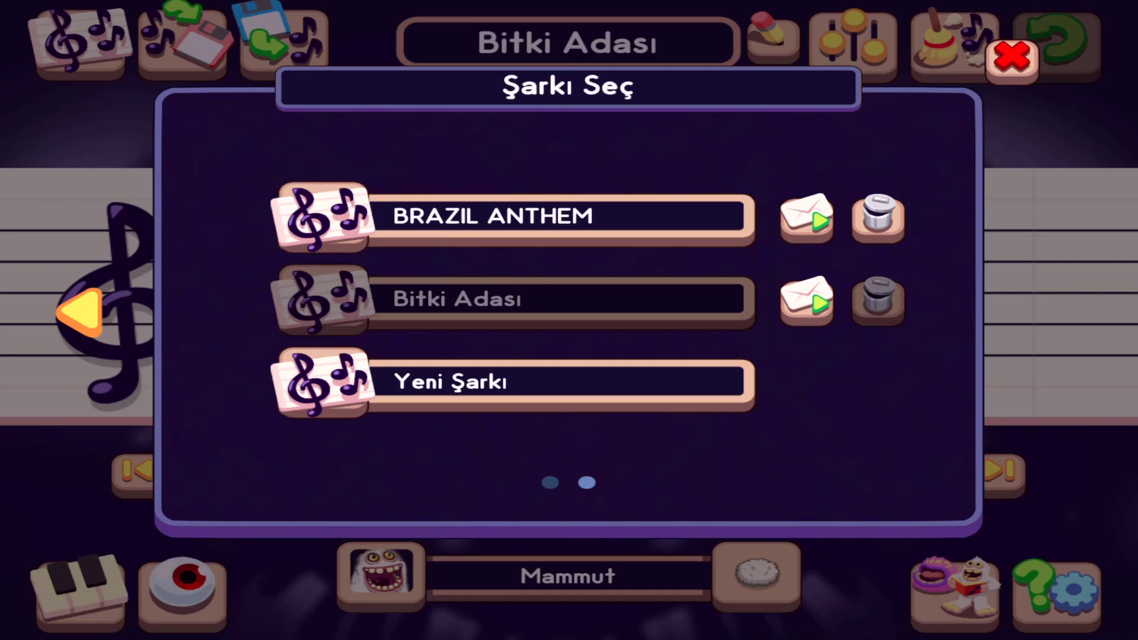
click(807, 302)
Share the Bitki Adası song to Google Drive, briefly checking İşlemleri Düzenle
click(807, 301)
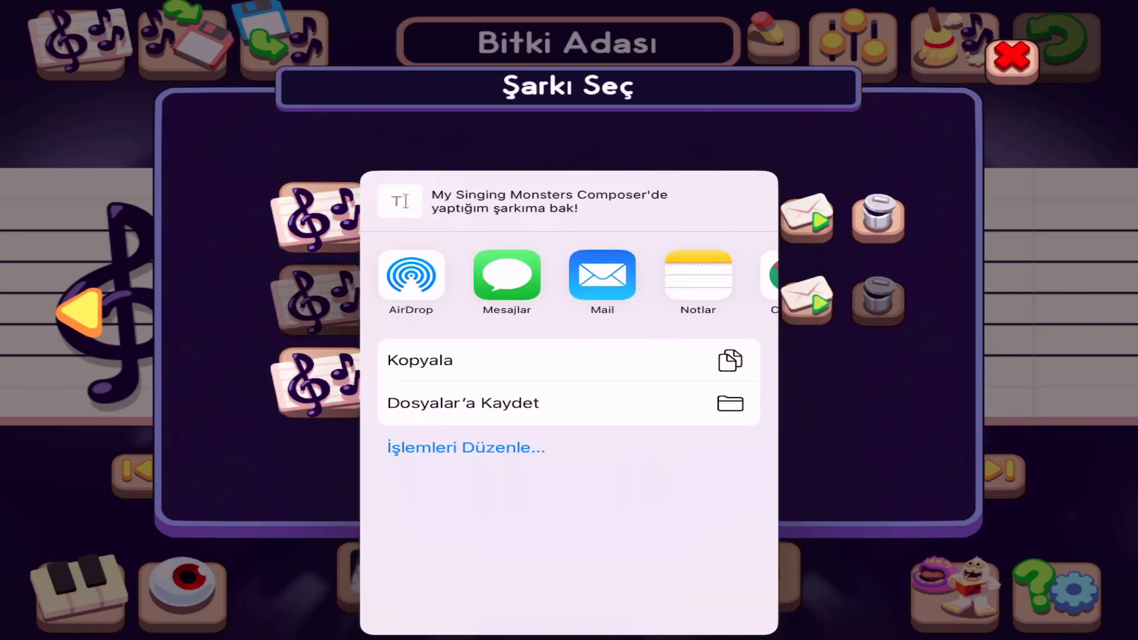
scroll(569, 275, right, 5)
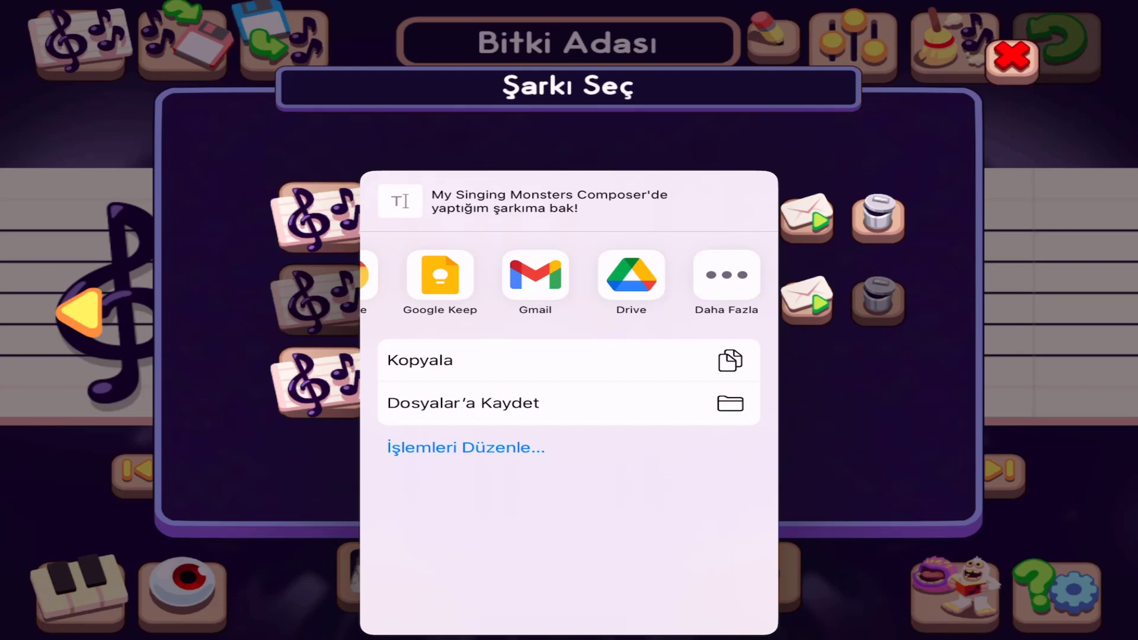
click(466, 447)
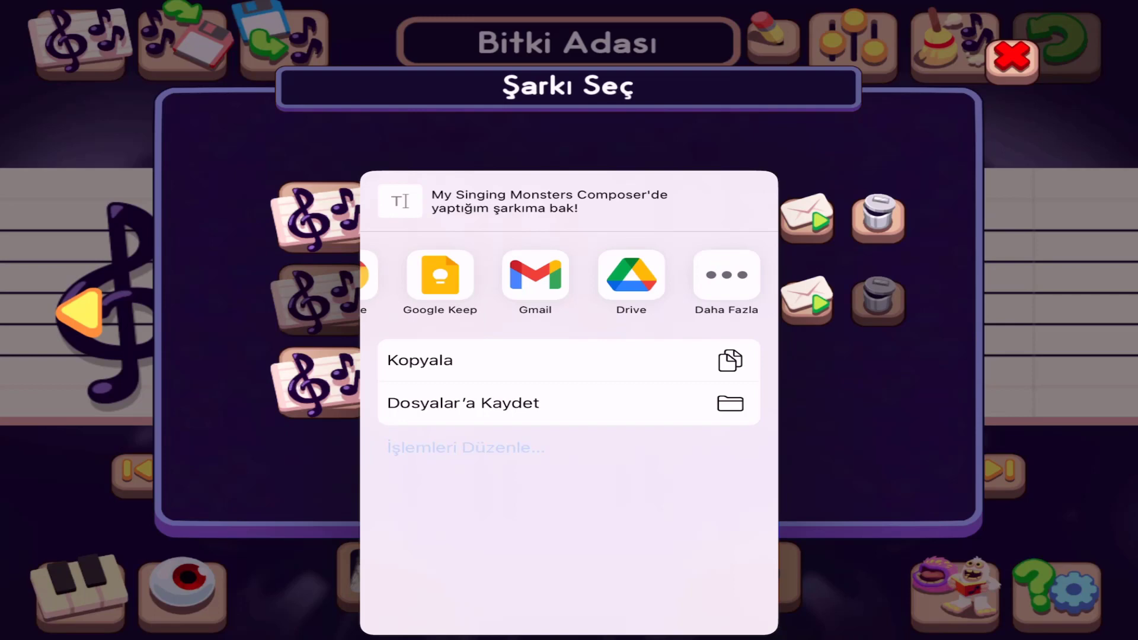
click(829, 63)
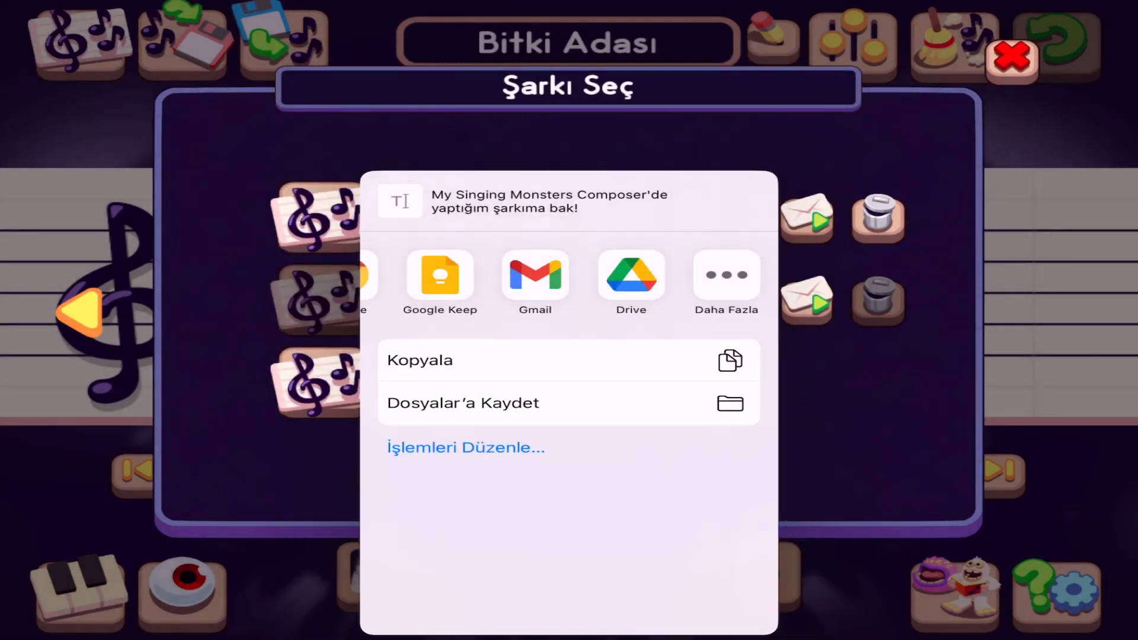
click(631, 275)
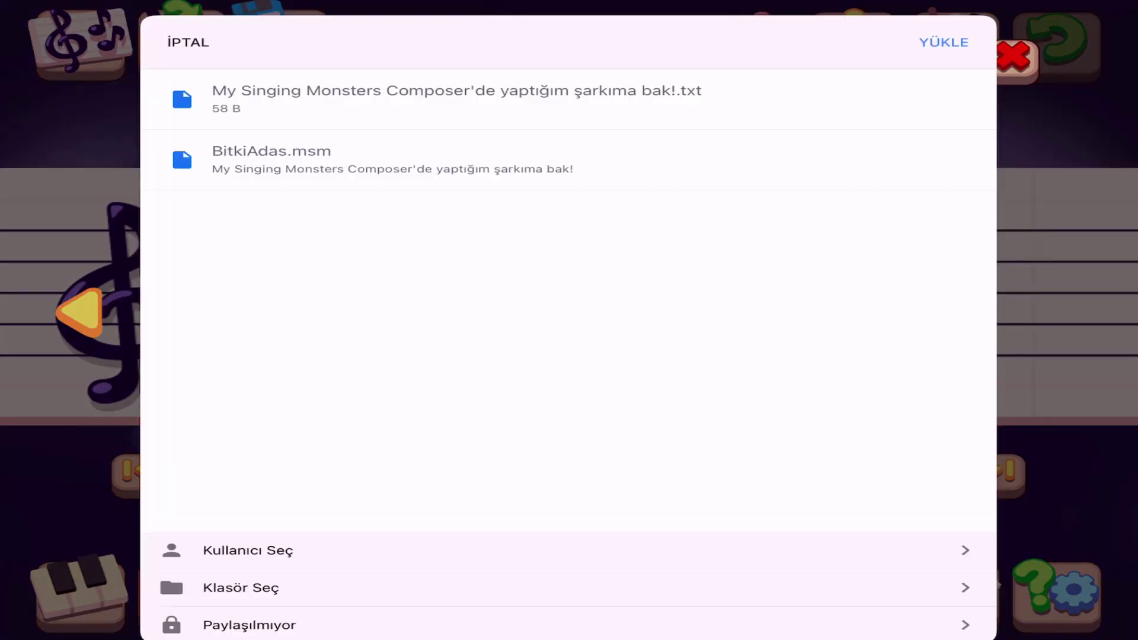
Choose a Drive folder and attempt saving BitkiAdas.msm there with Buraya kaydet
click(569, 587)
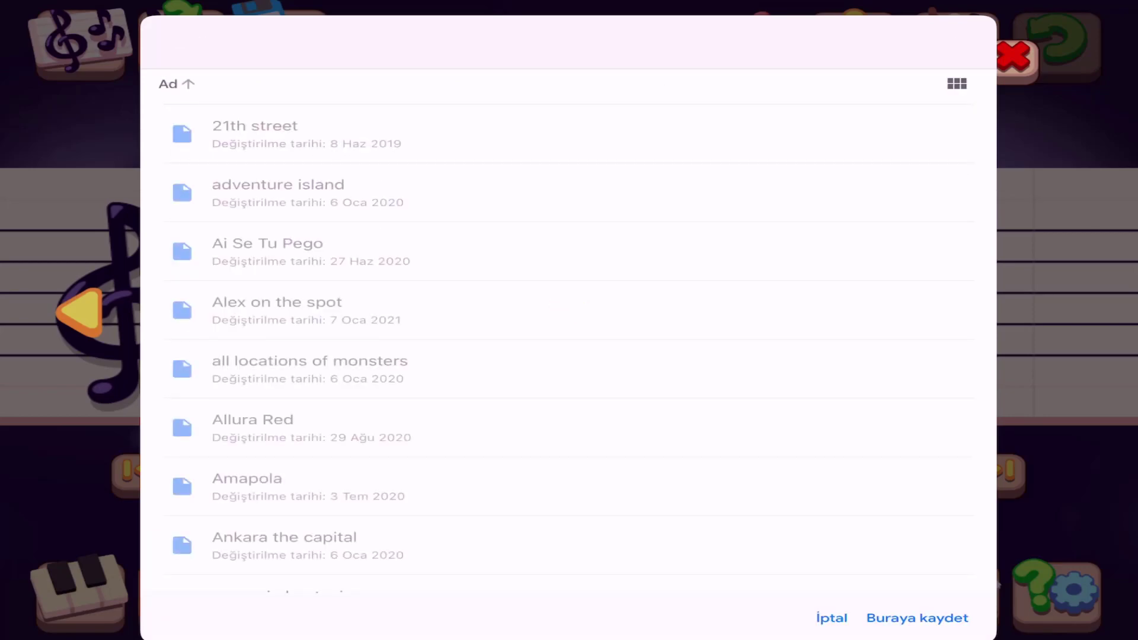
click(918, 619)
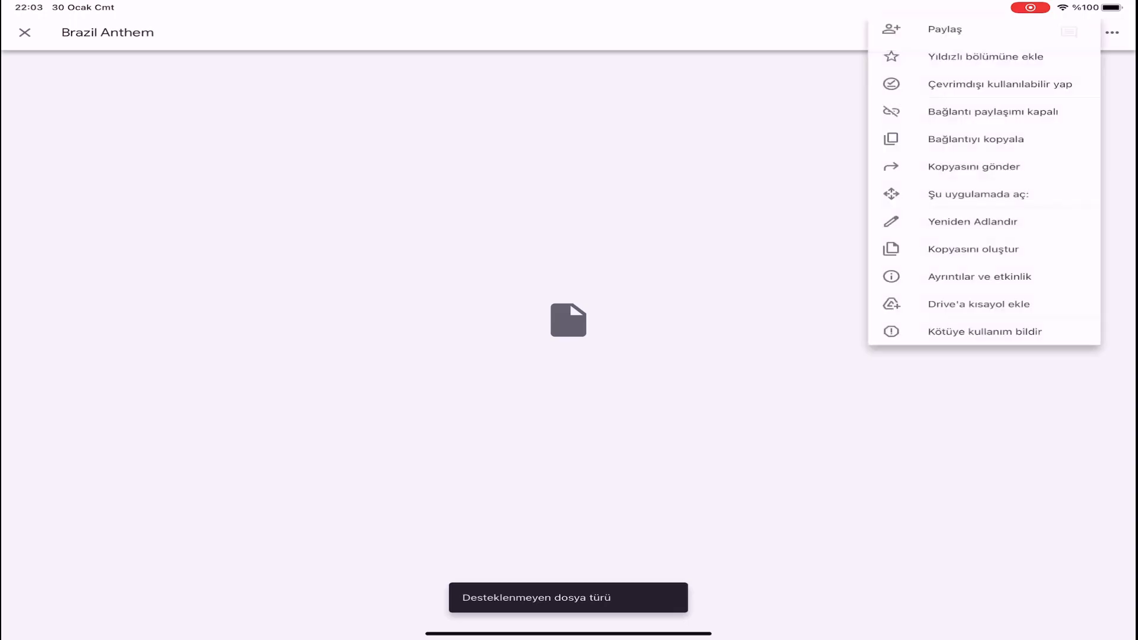
scroll(984, 178, down, 2)
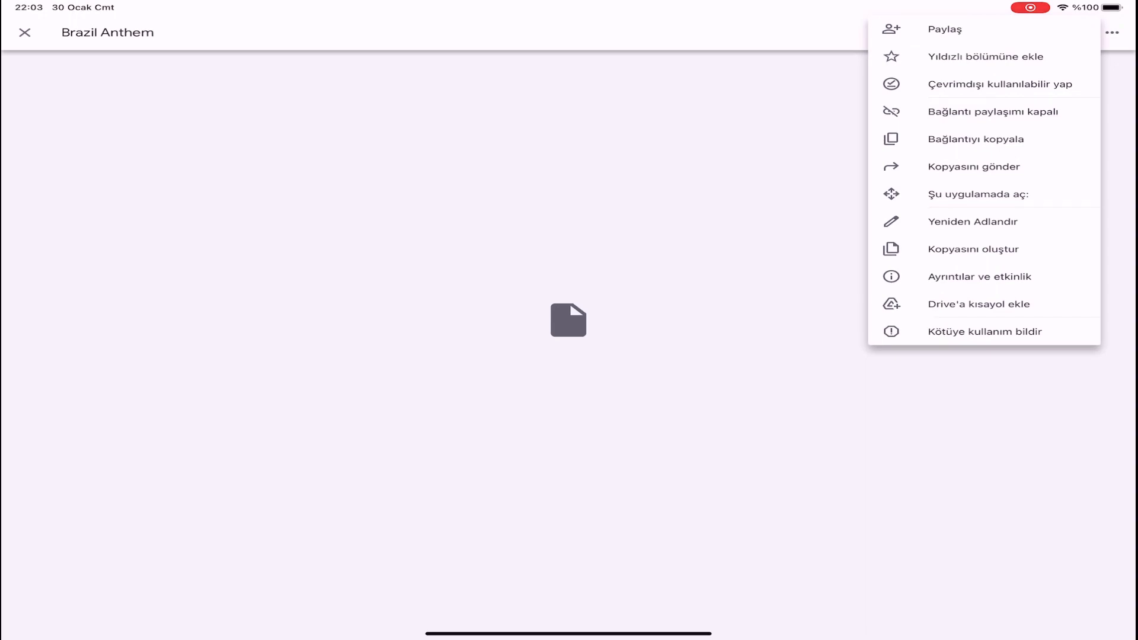
Save the Brazil Anthem file into the iPad's Az folder, then return home
click(973, 166)
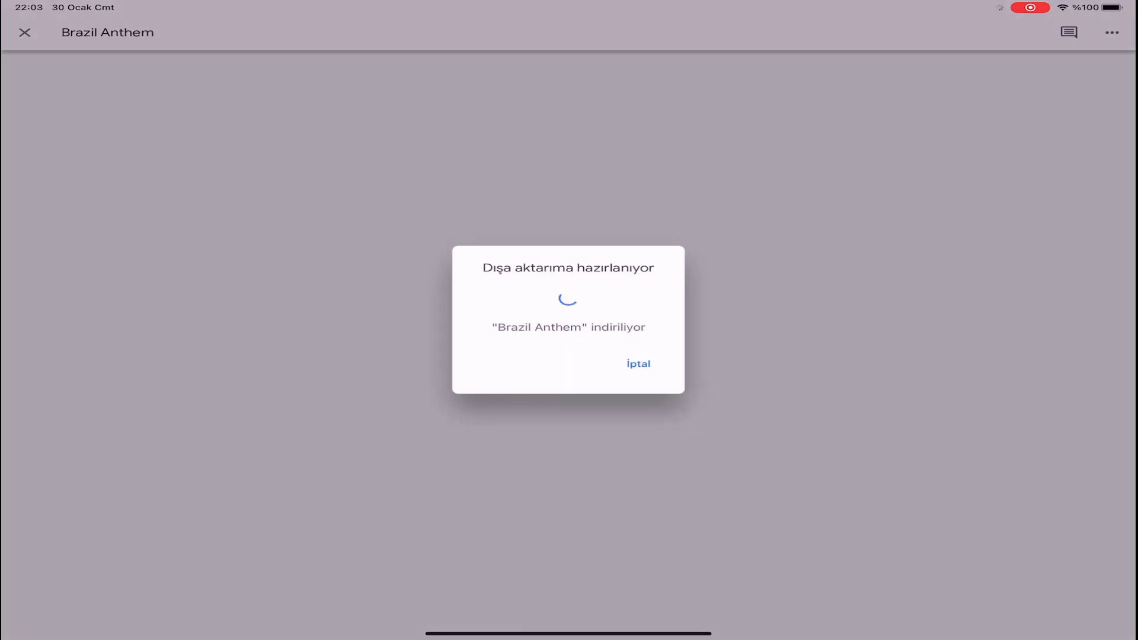
scroll(960, 138, right, 4)
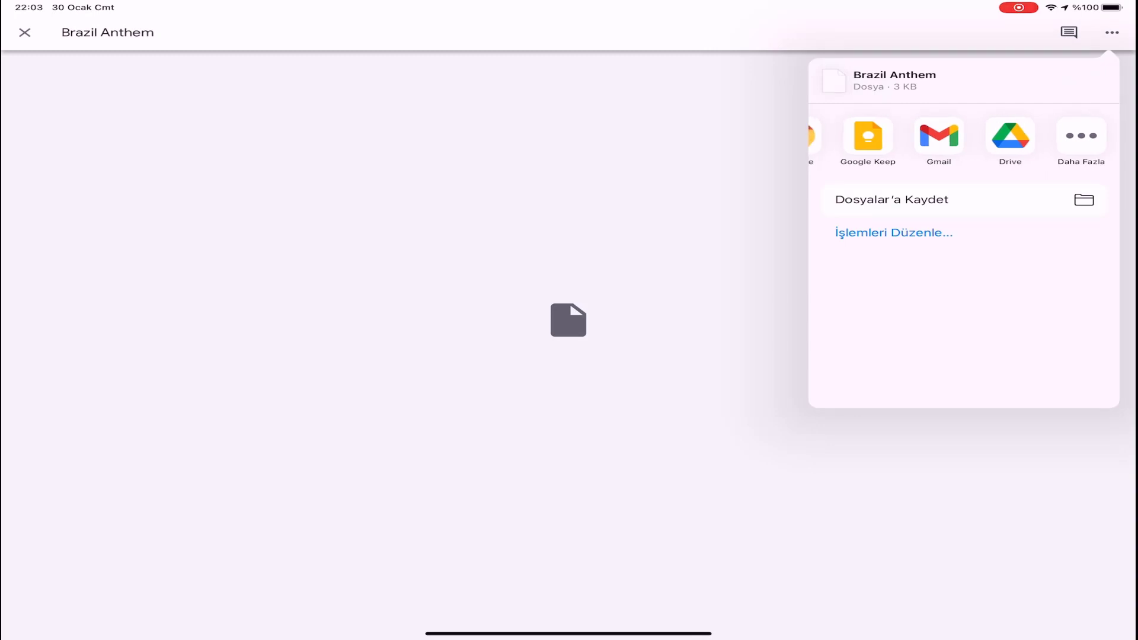
click(893, 200)
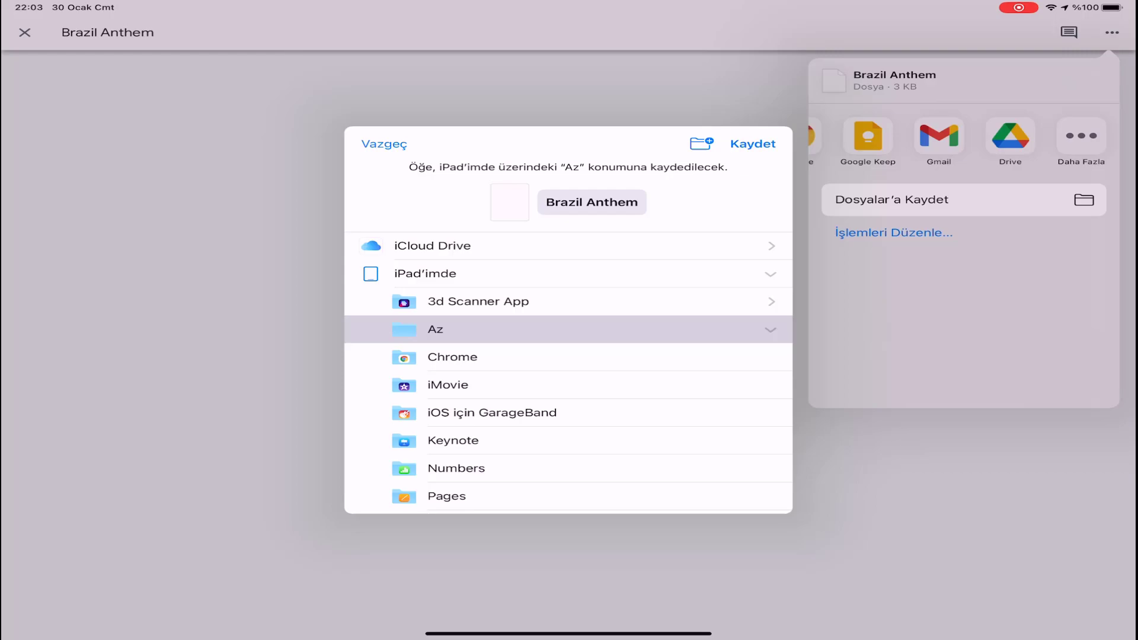
click(752, 143)
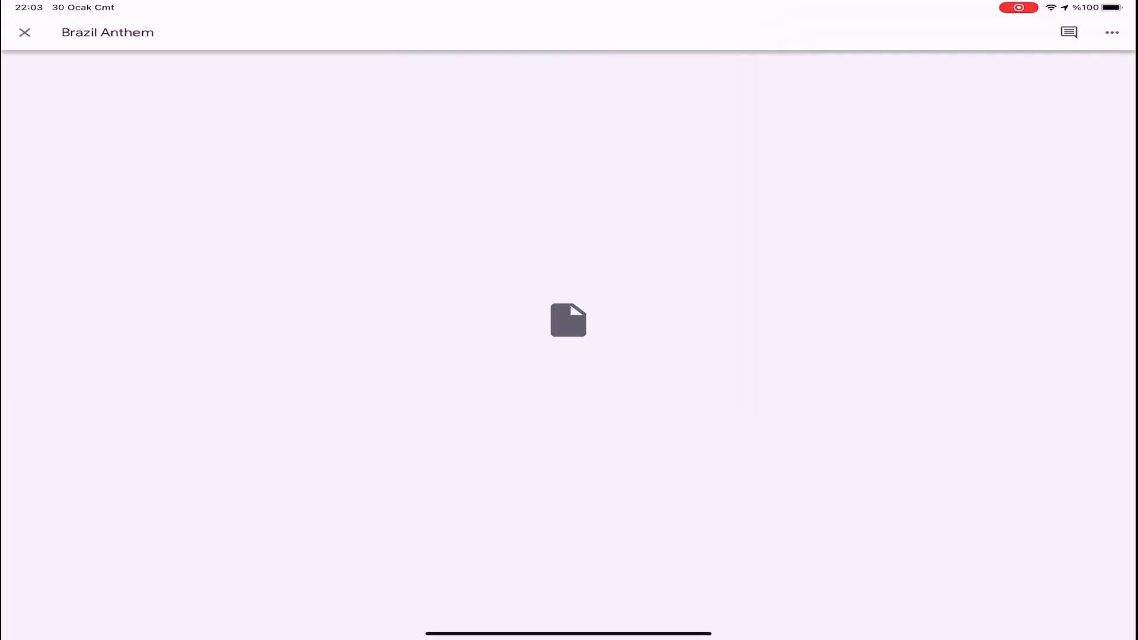
drag(570, 633, 569, 355)
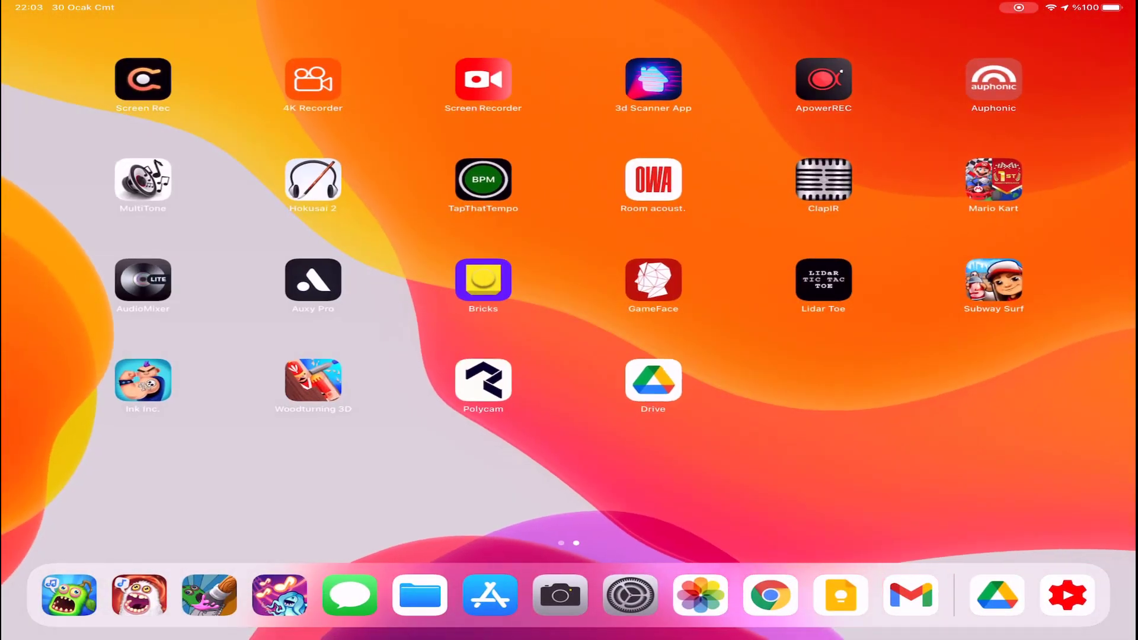
Open the Az folder under iPad'imde in the Files app
click(420, 596)
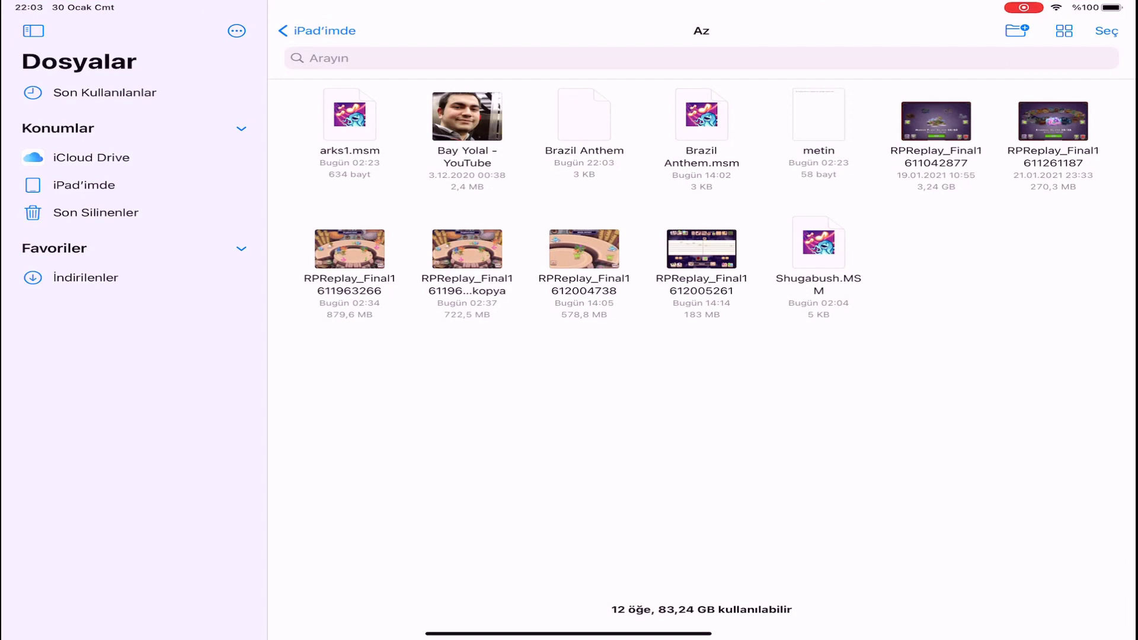
click(84, 185)
click(467, 122)
Rename Brazil Anthem by appending .msm to the end of its name
right_click(584, 116)
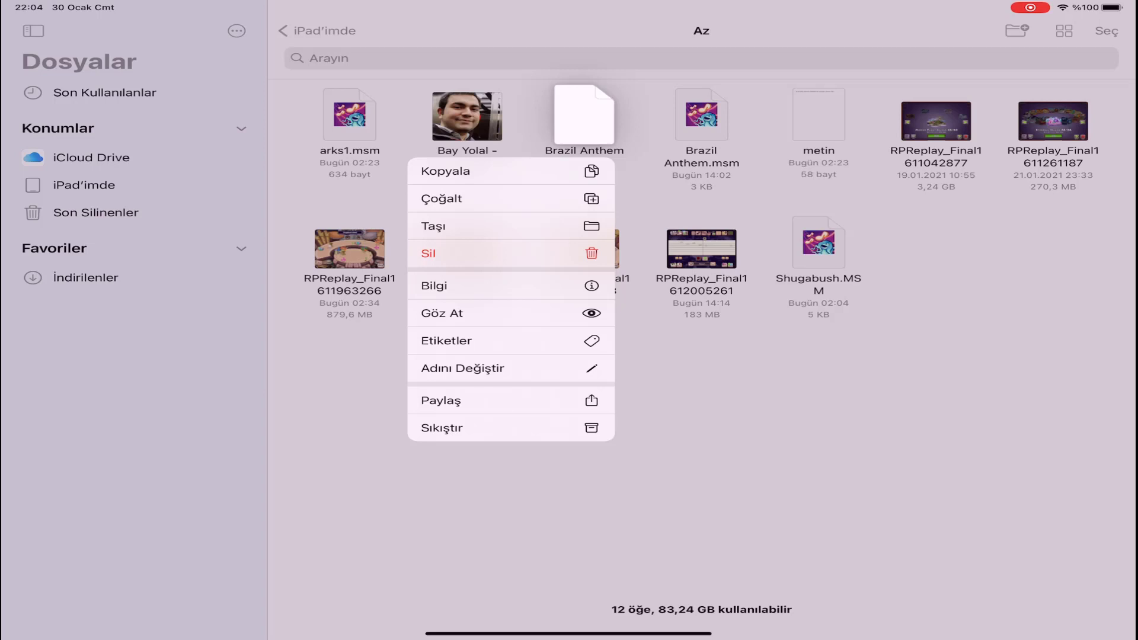
click(498, 369)
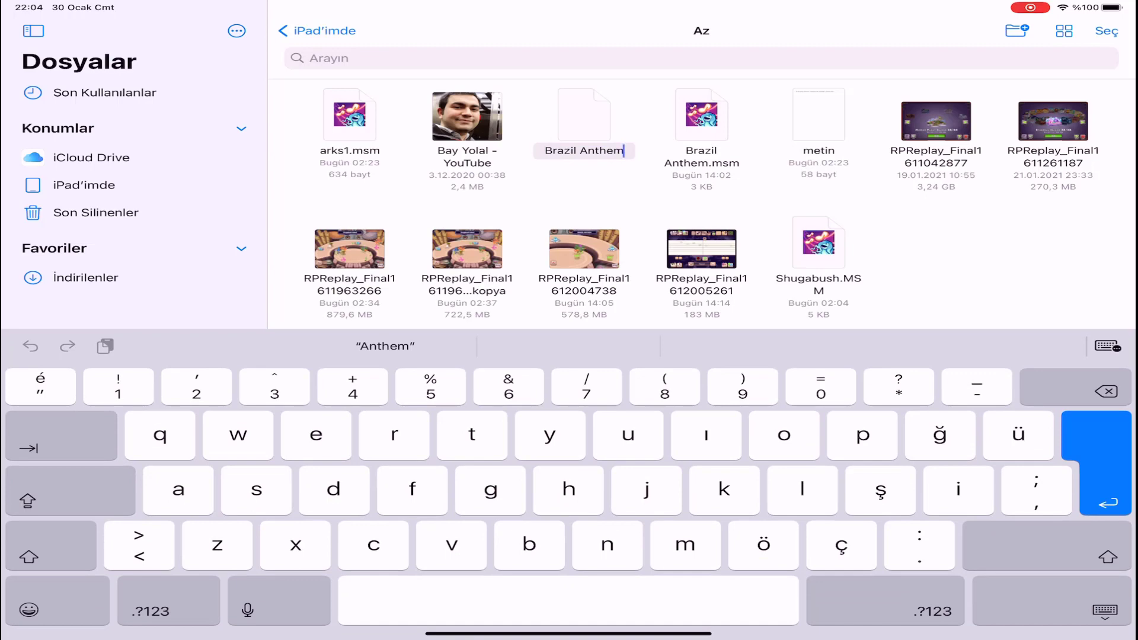
click(920, 546)
double_click(604, 150)
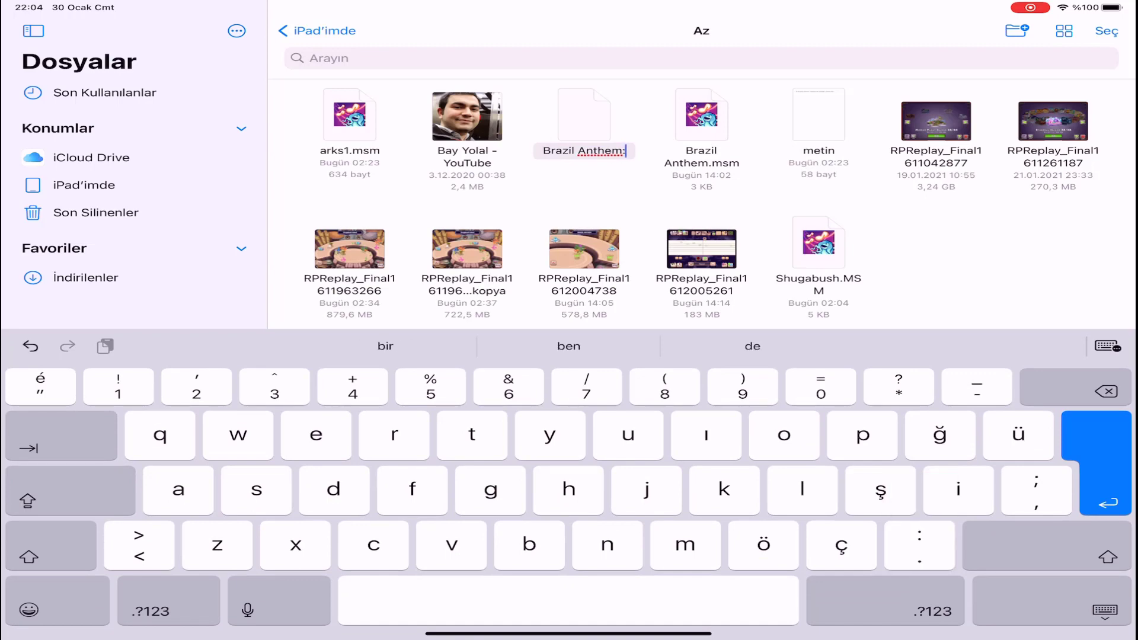
text(.)
text(msm)
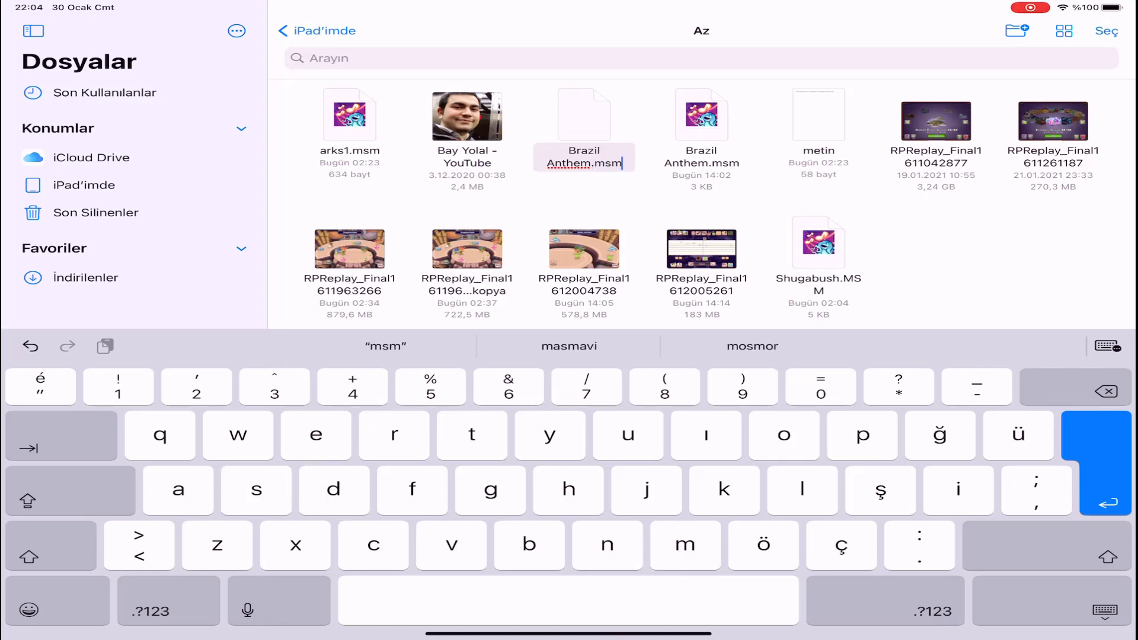
Dismiss the duplicate-name warning and delete the older Brazil Anthem.msm file
key(Return)
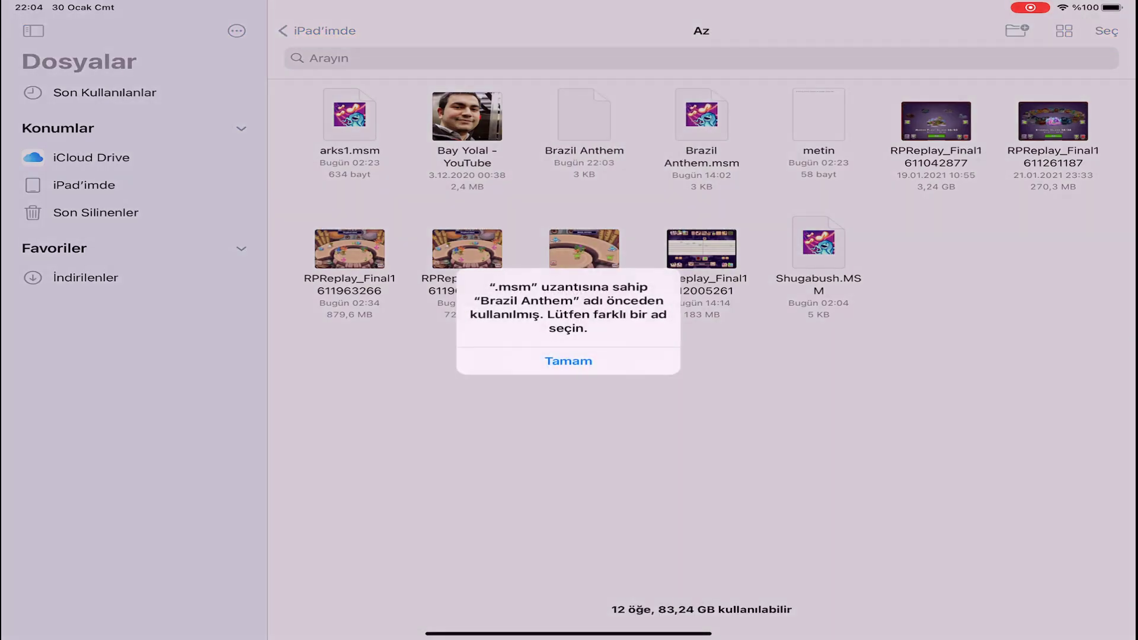
click(568, 360)
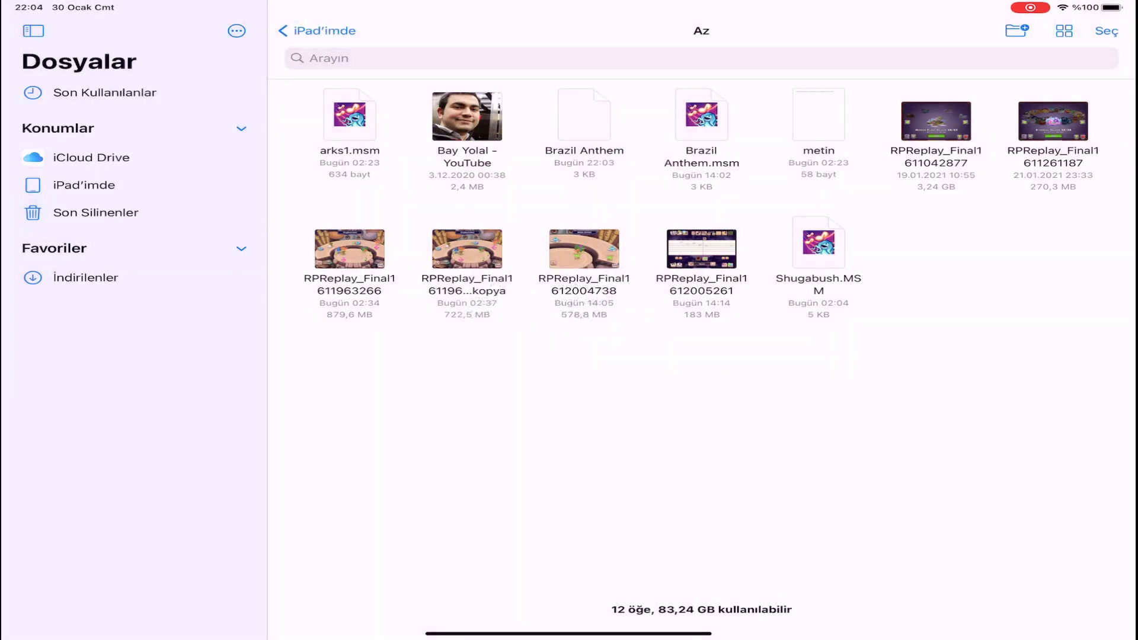
right_click(702, 116)
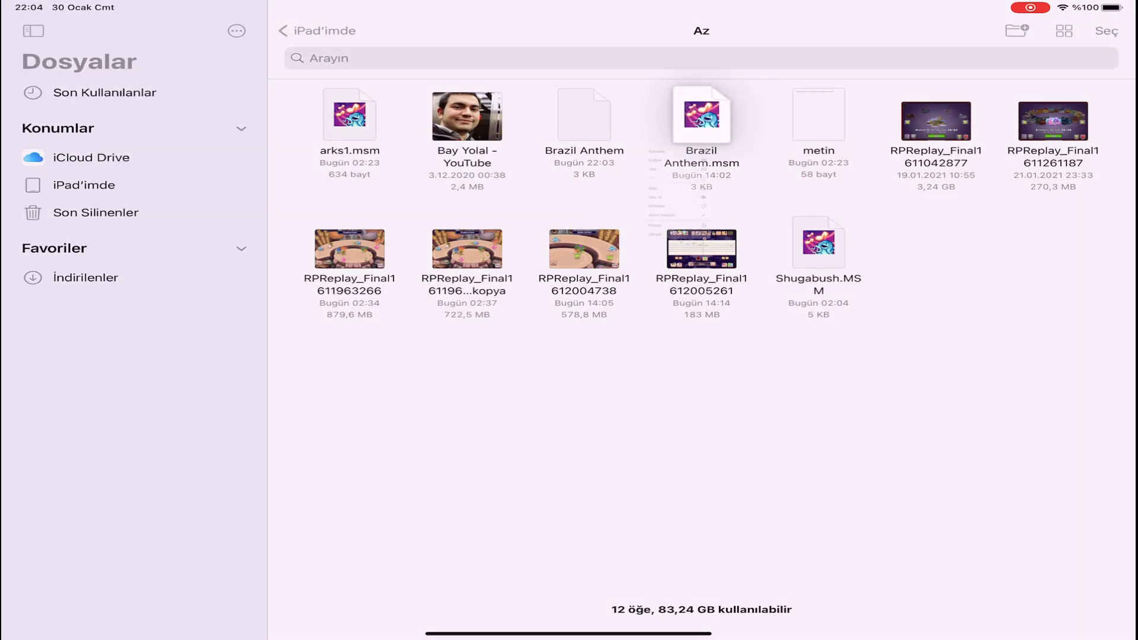
click(622, 253)
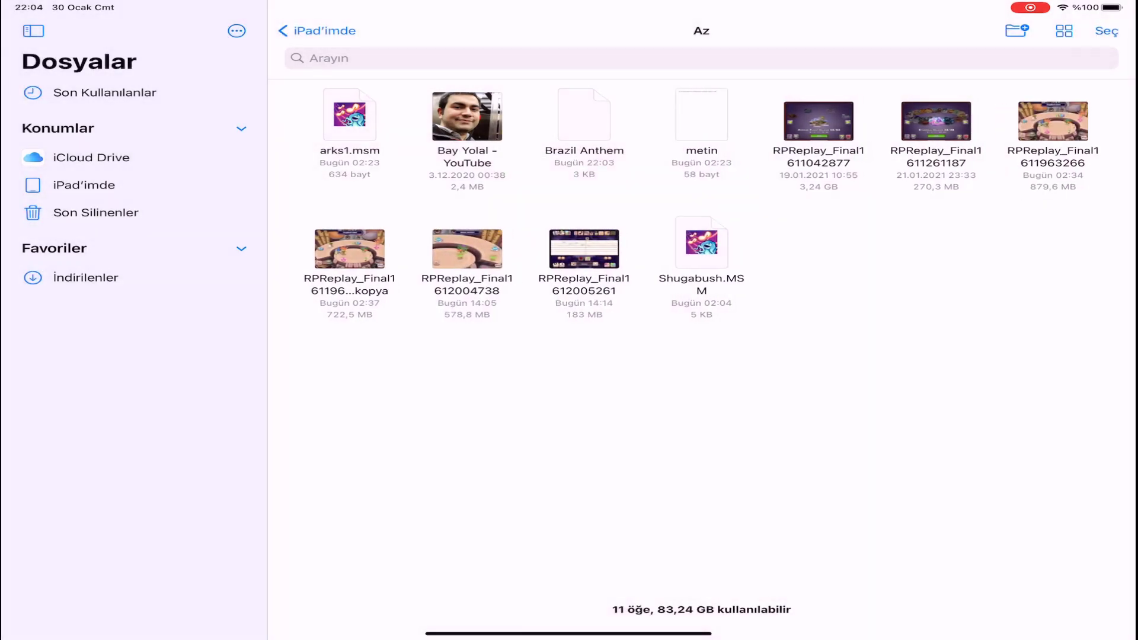
Rename the Brazil Anthem file to Brazil Anthem.msm
right_click(584, 116)
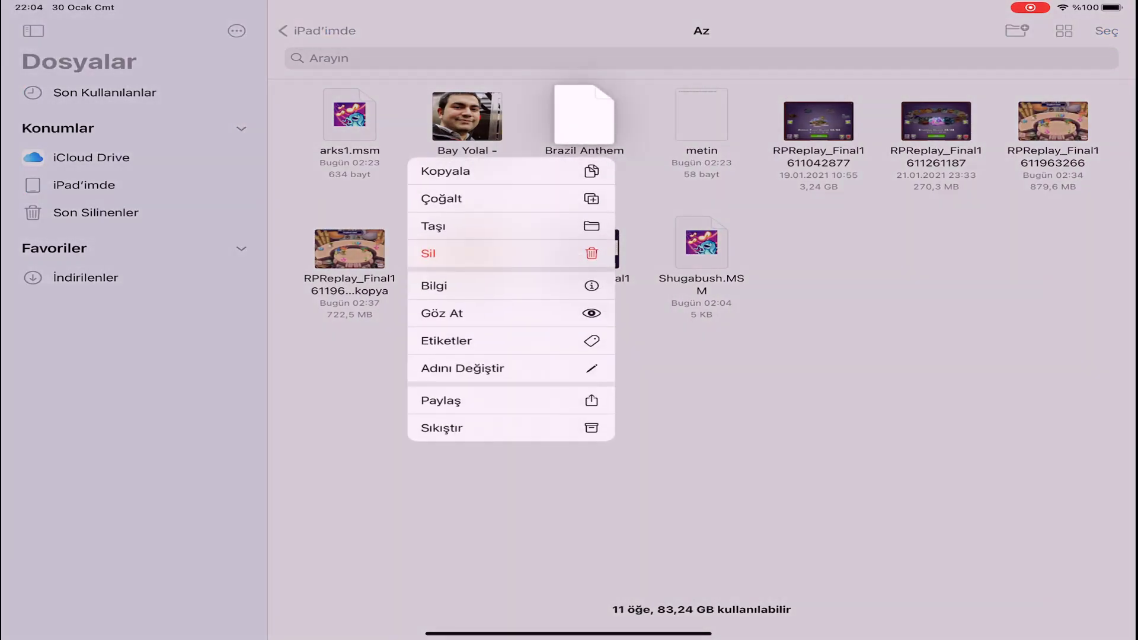
click(511, 369)
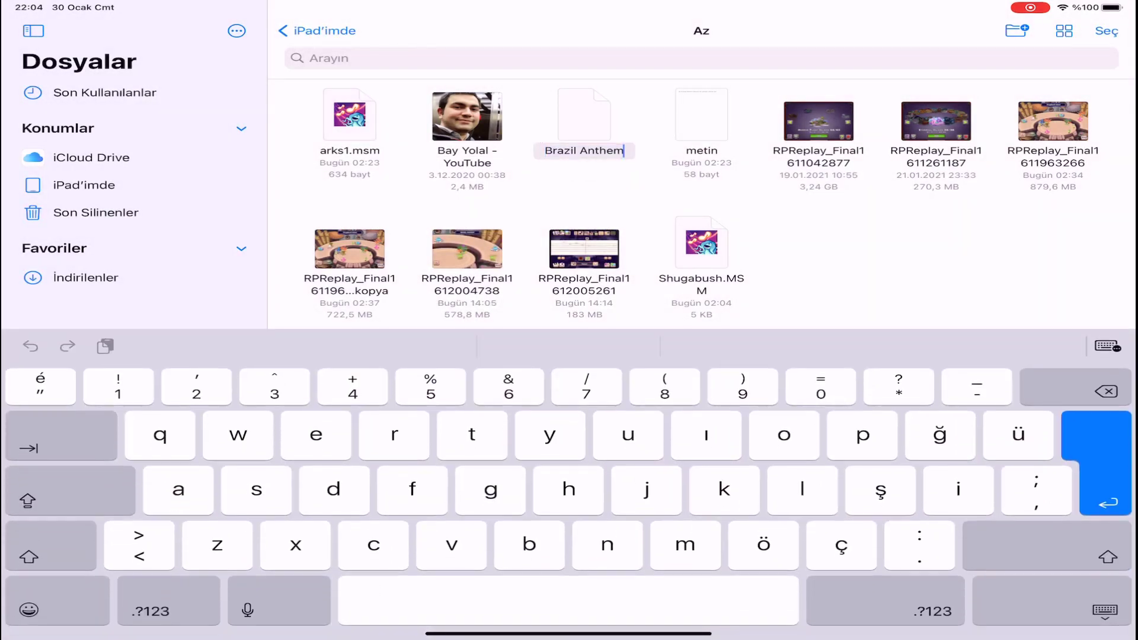
text(.)
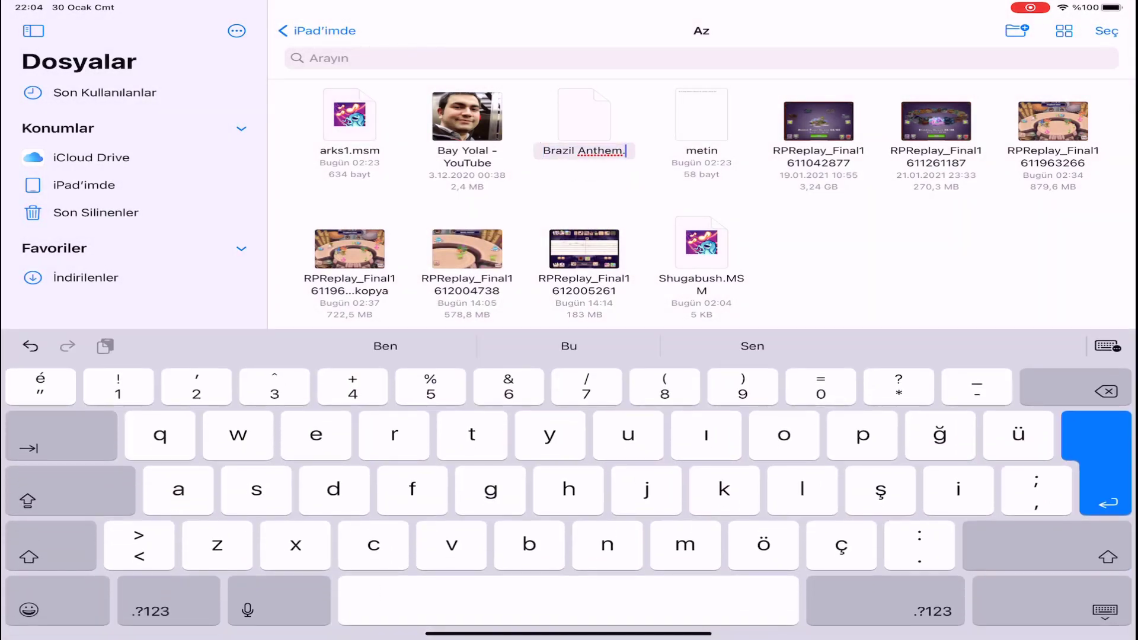
text(msm)
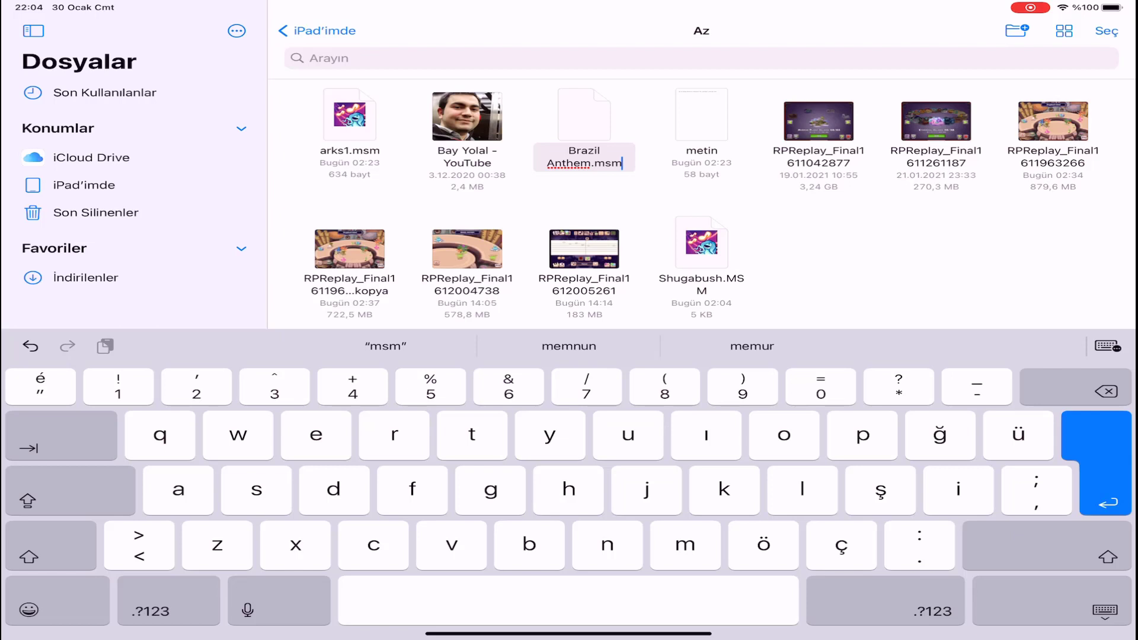
key(Return)
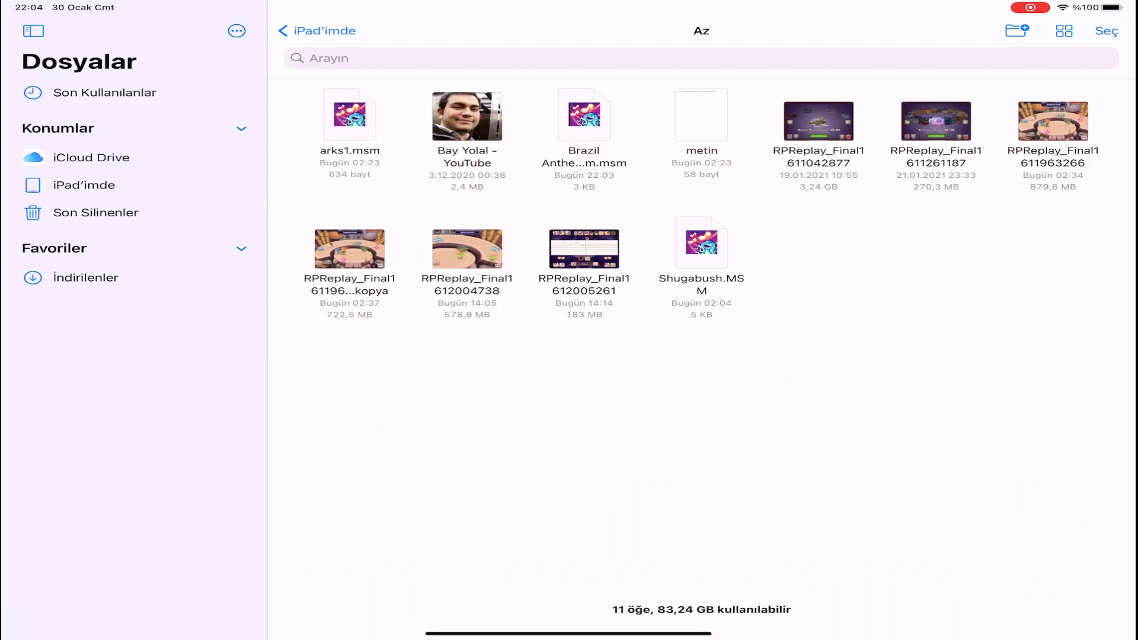
Preview Brazil Anthem.msm and reveal its open-in-Composer share option
click(585, 124)
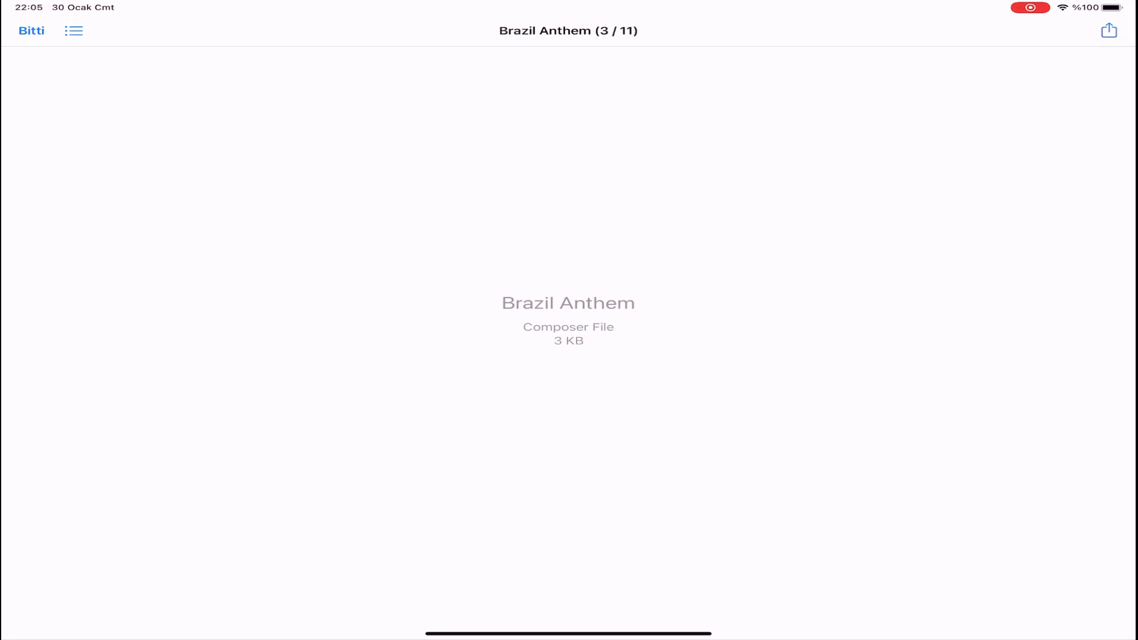
click(1109, 30)
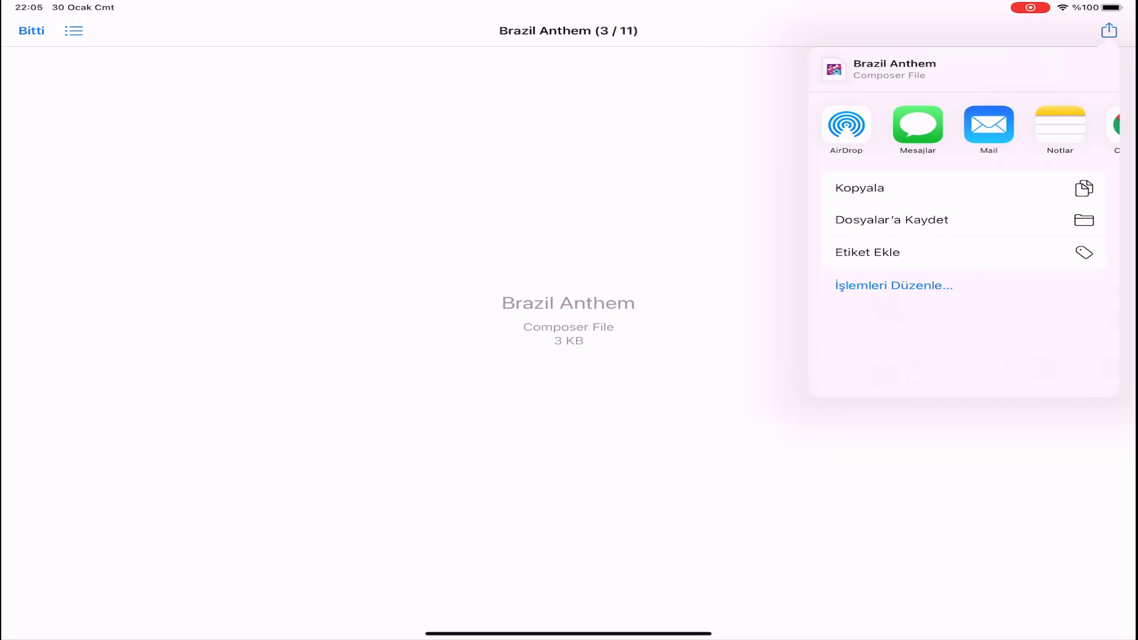
scroll(961, 125, right, 5)
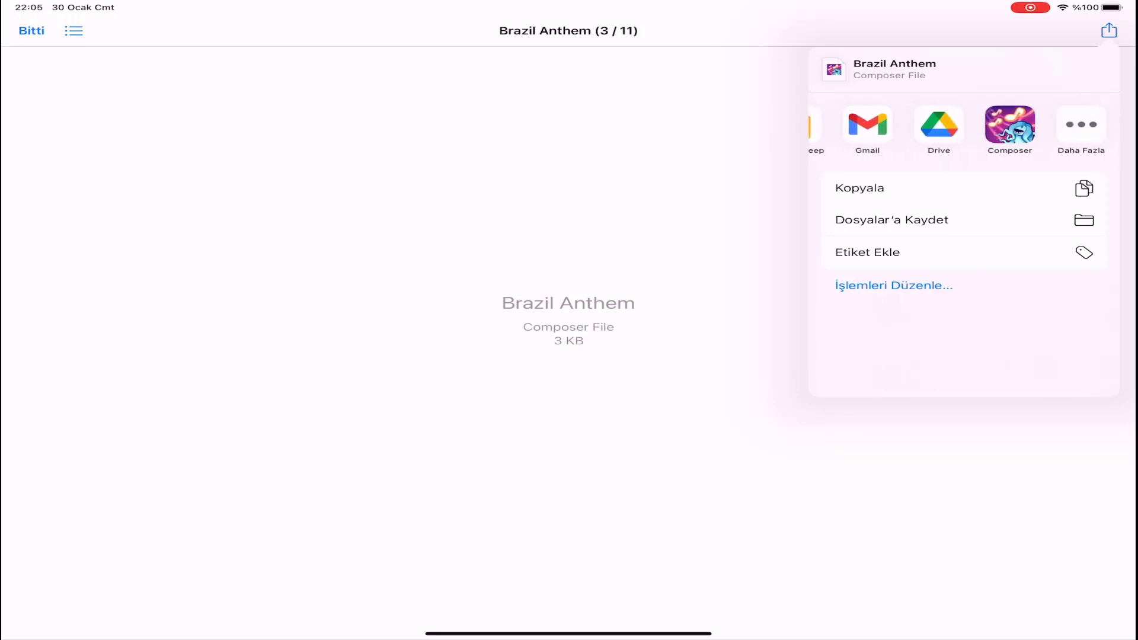
right_click(1011, 125)
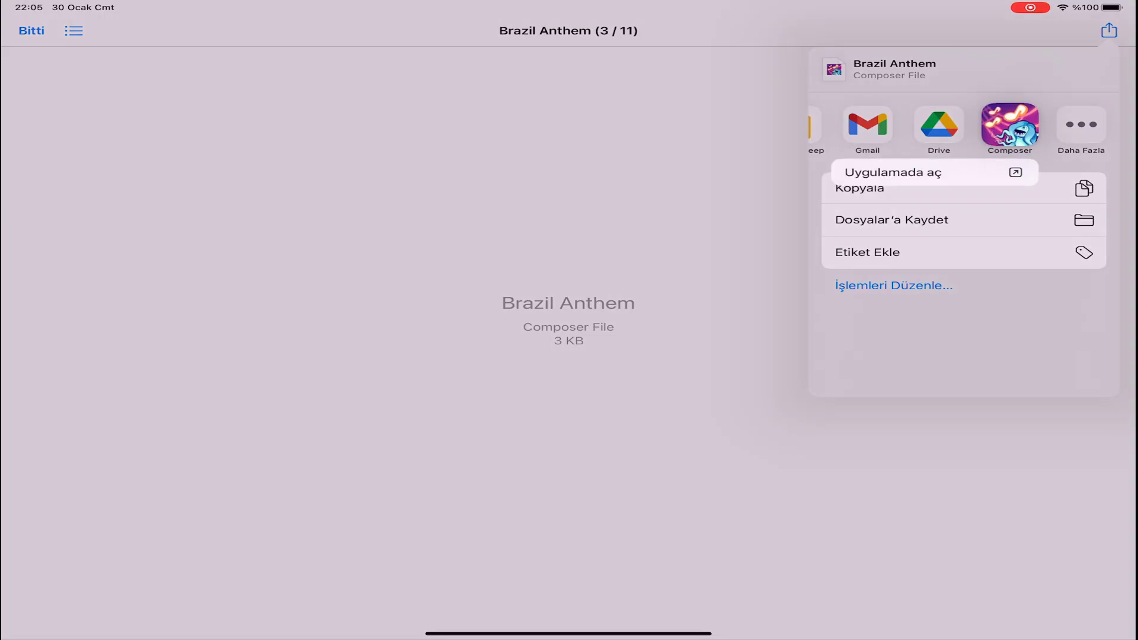
Import Brazil Anthem into Composer with both monsters checked in Canavar Seç
click(892, 173)
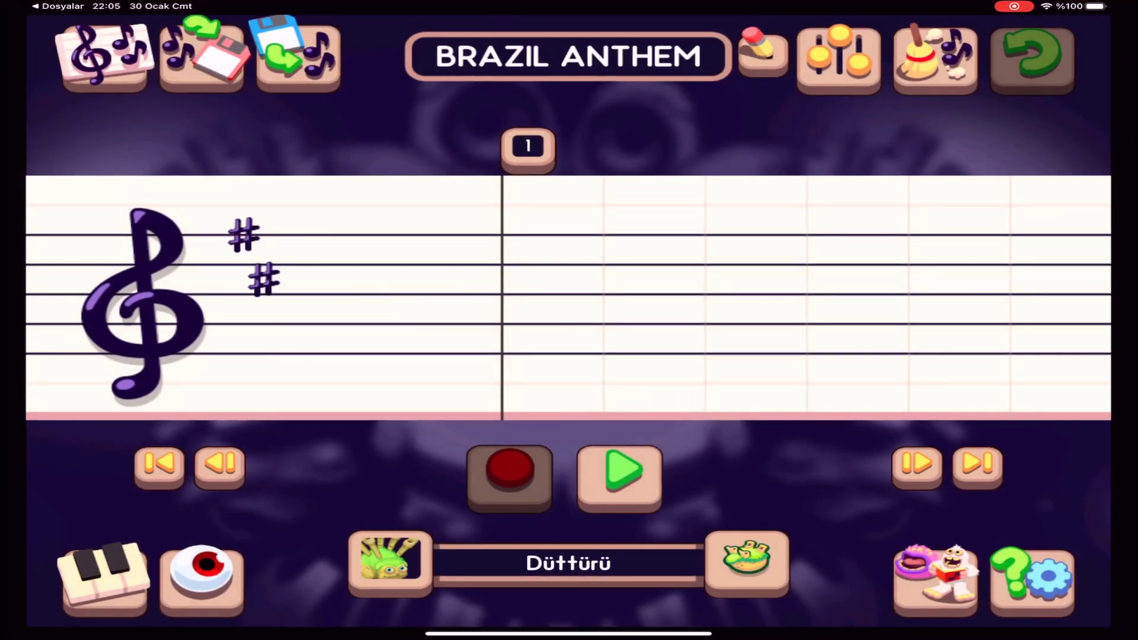
click(747, 562)
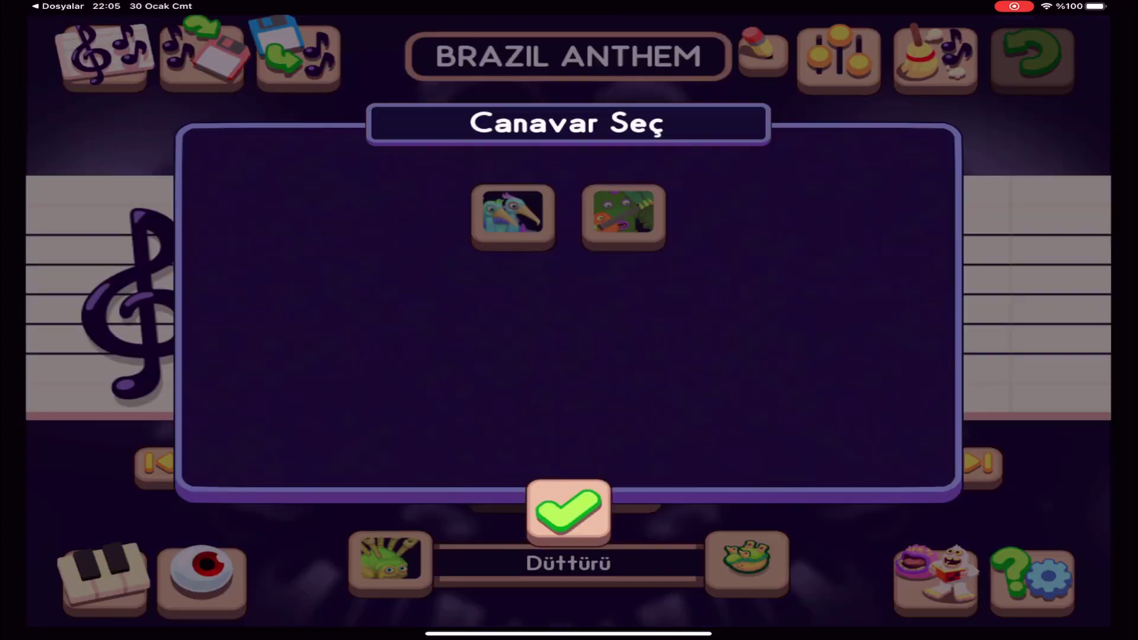
click(513, 216)
click(624, 217)
click(569, 511)
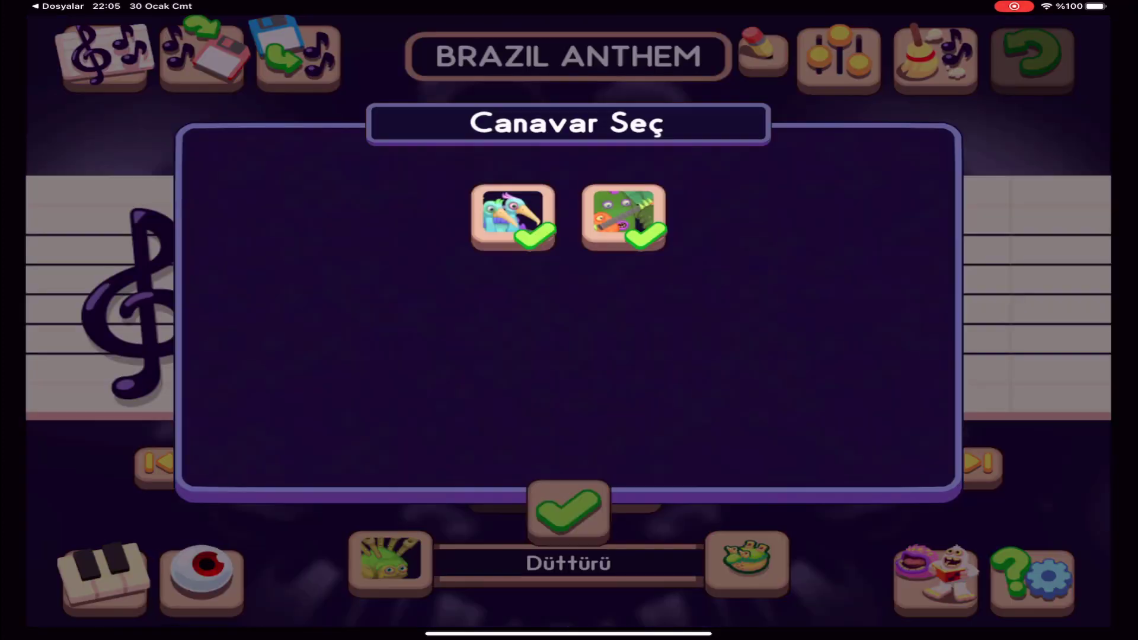
Play the song on the island, then load BRAZIL ANTHEM from page 2 of Şarkı Seç
click(933, 576)
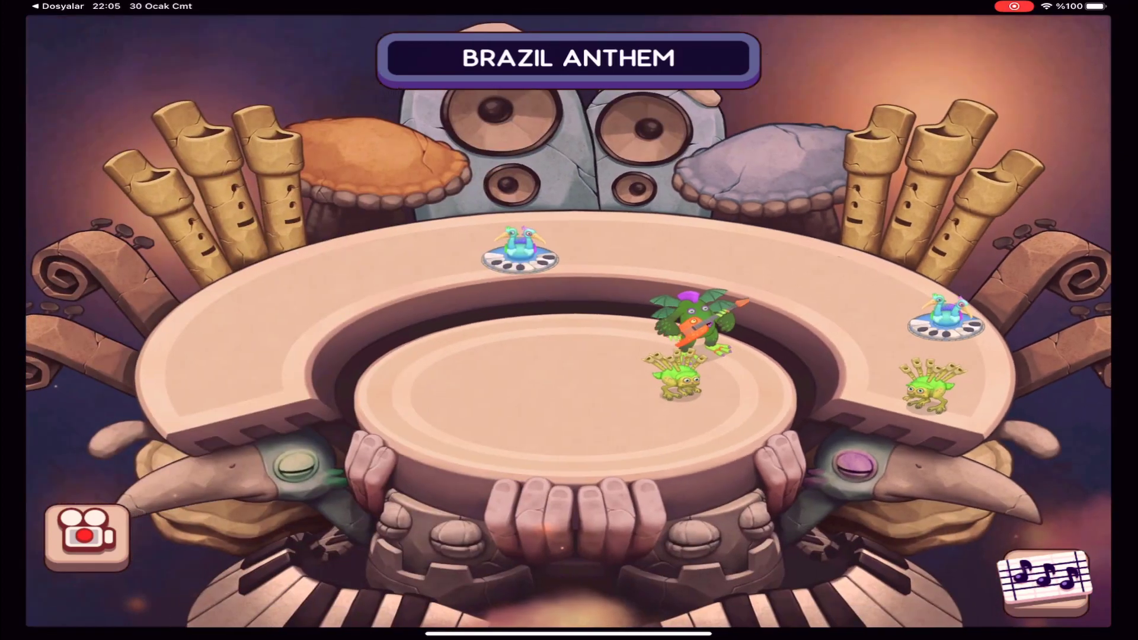
click(1046, 581)
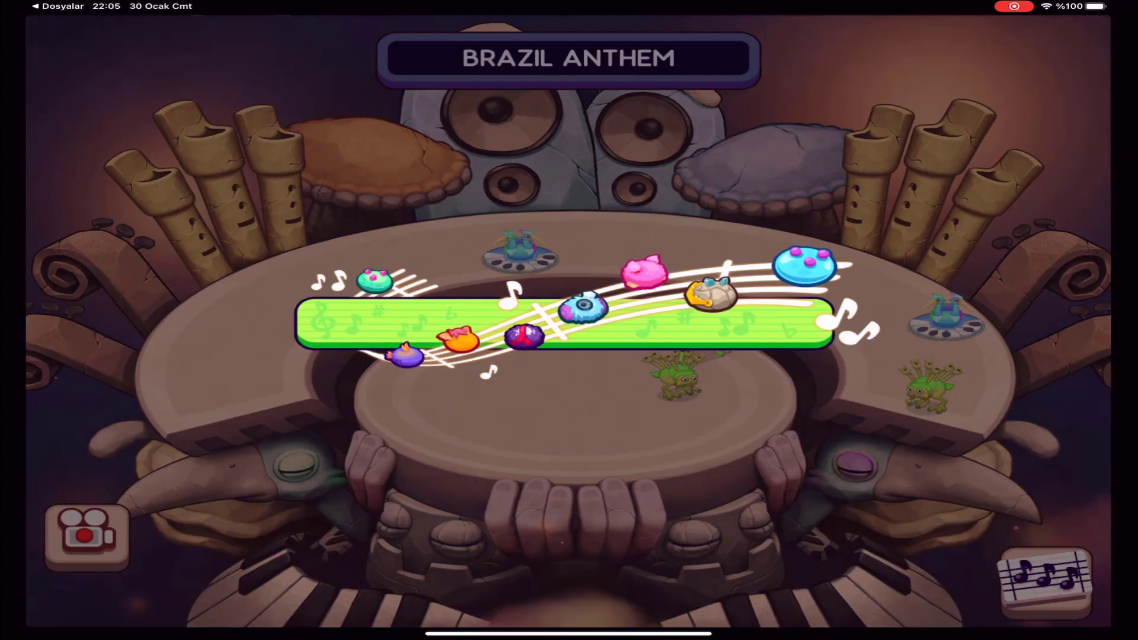
click(102, 56)
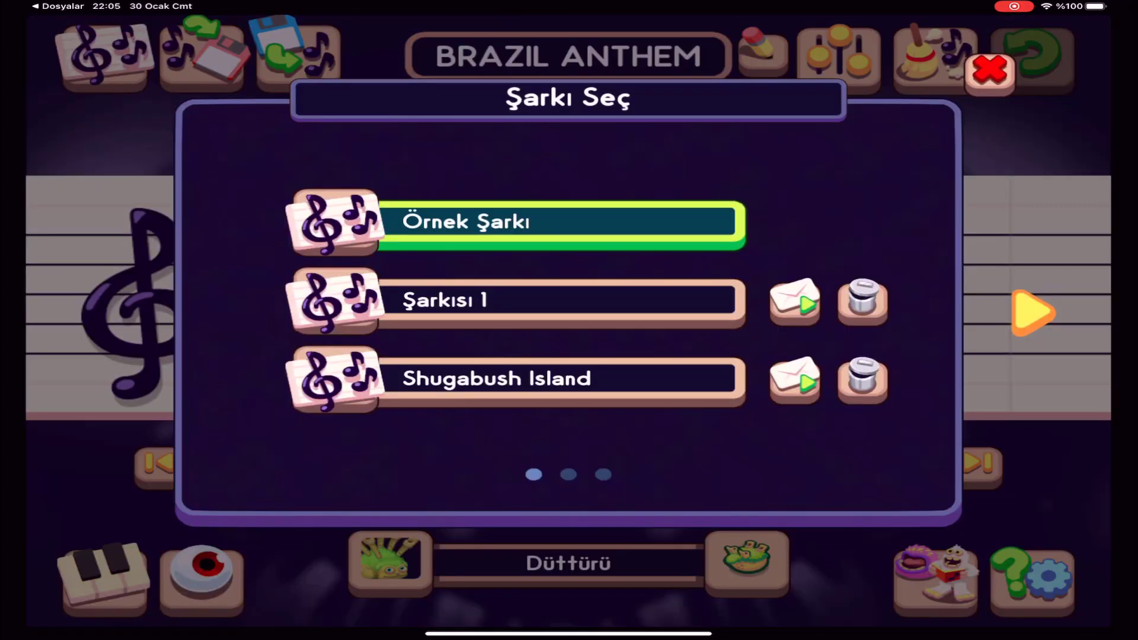
click(1032, 313)
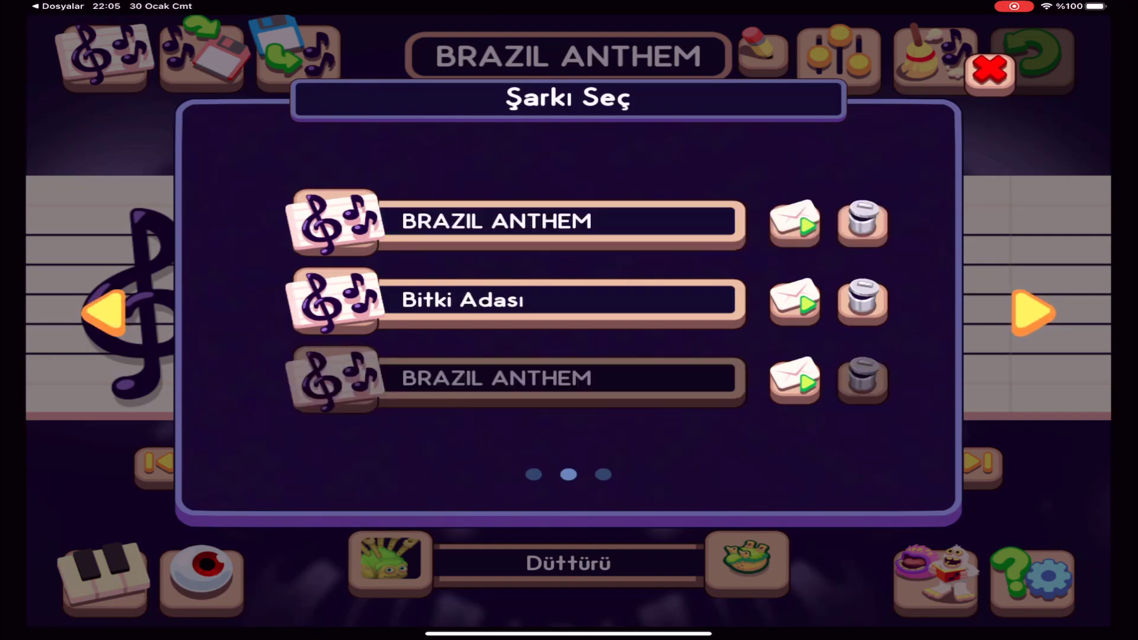
click(561, 378)
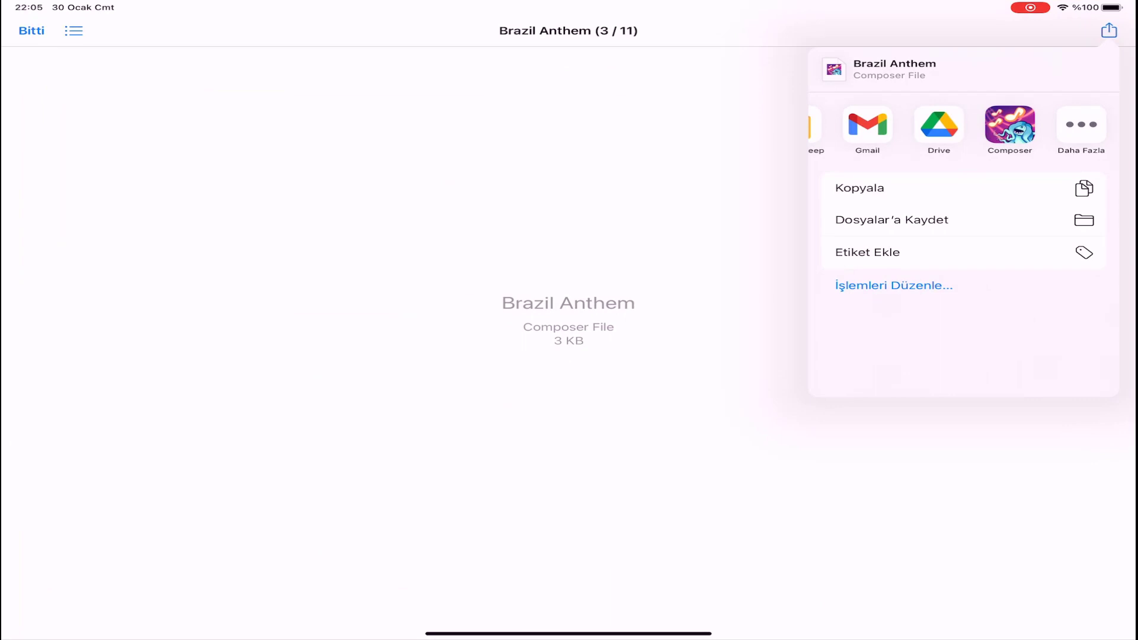
Dismiss the share sheet and preview, go up to iPad storage, and return to Composer
click(1010, 124)
click(31, 30)
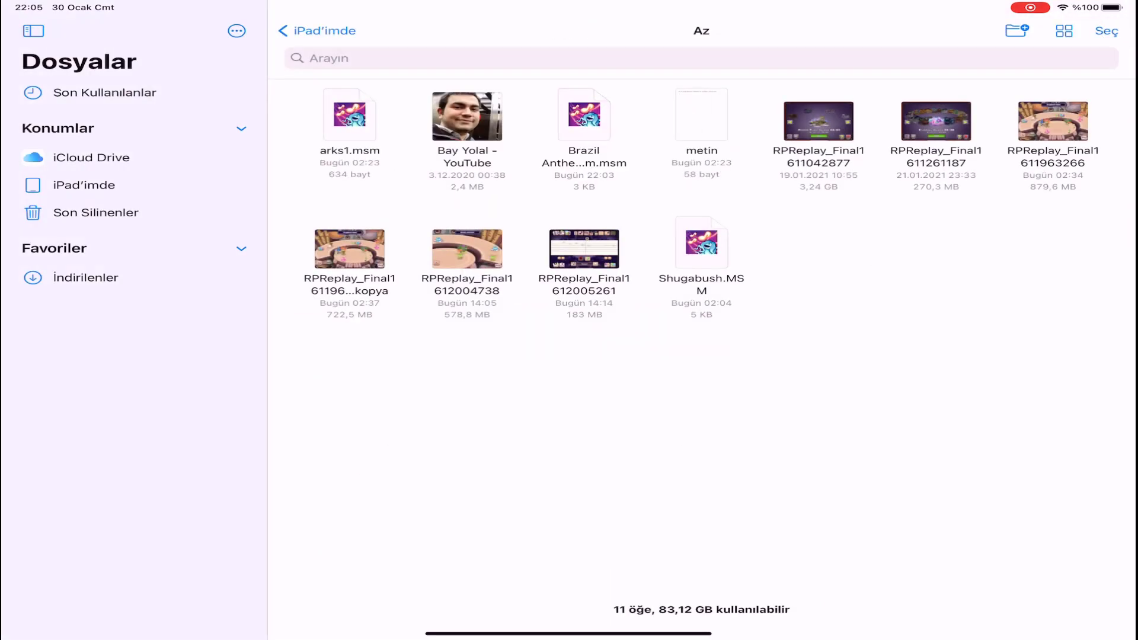
click(133, 185)
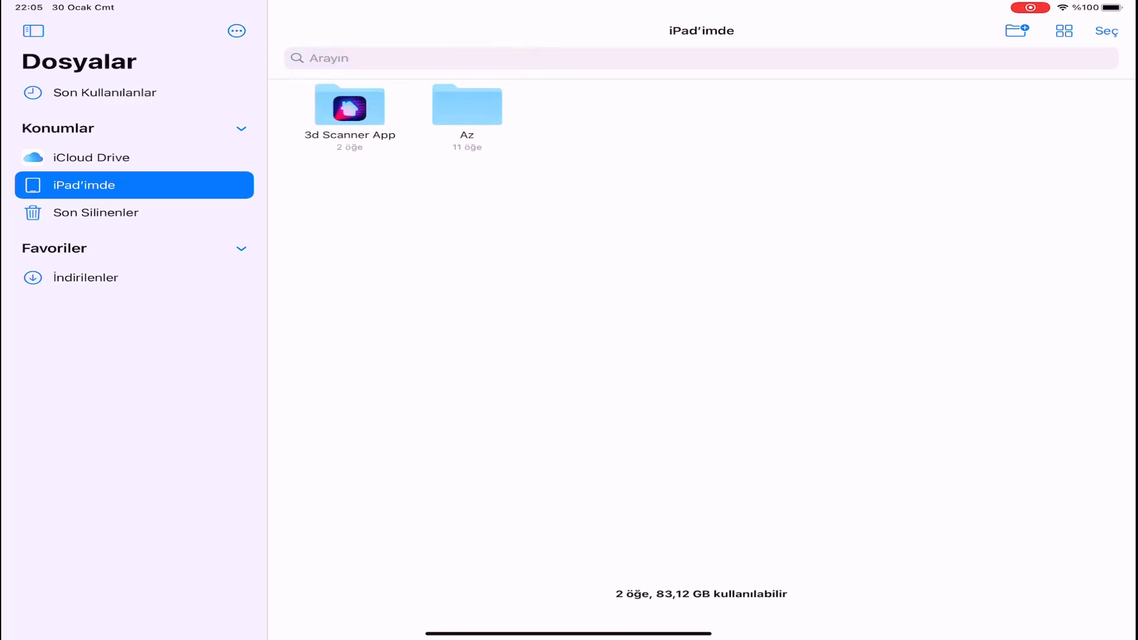
drag(569, 633, 569, 356)
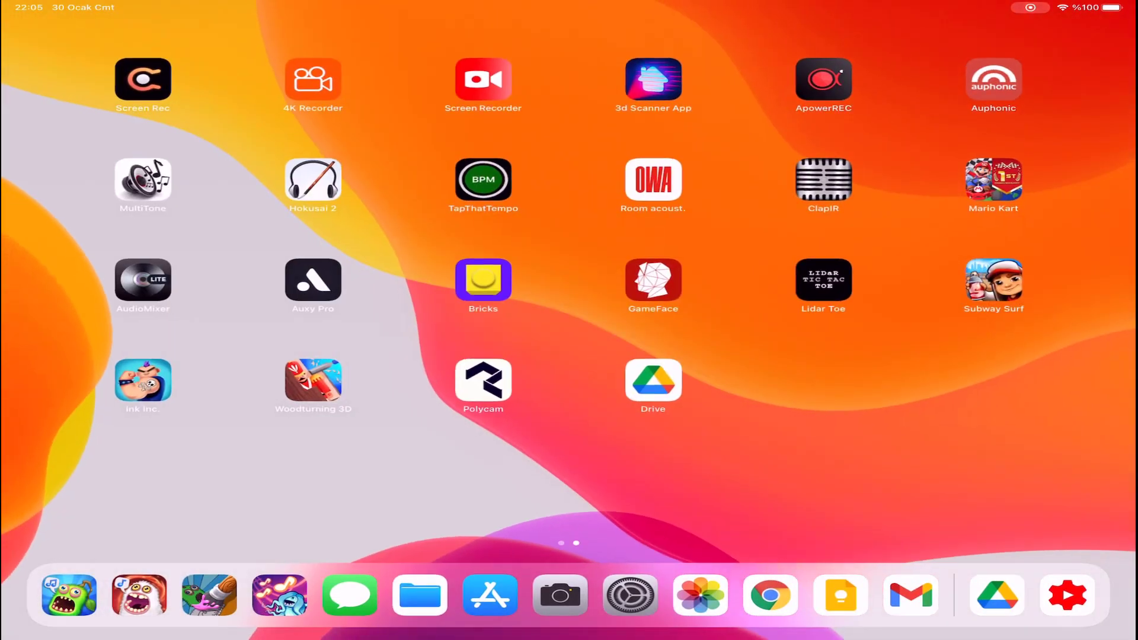
click(69, 596)
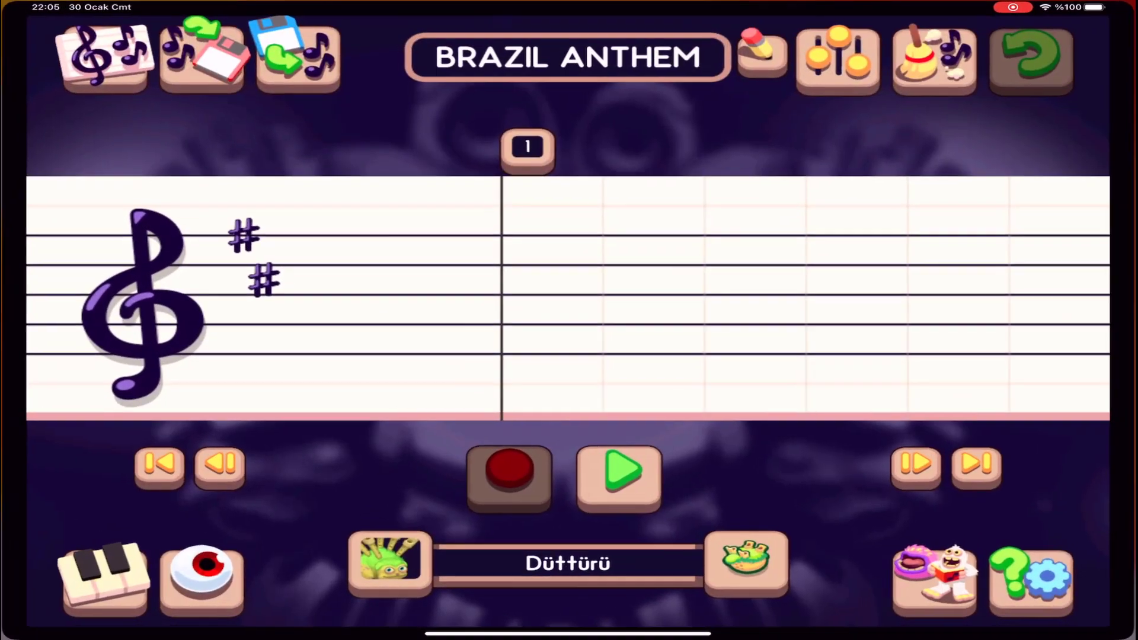